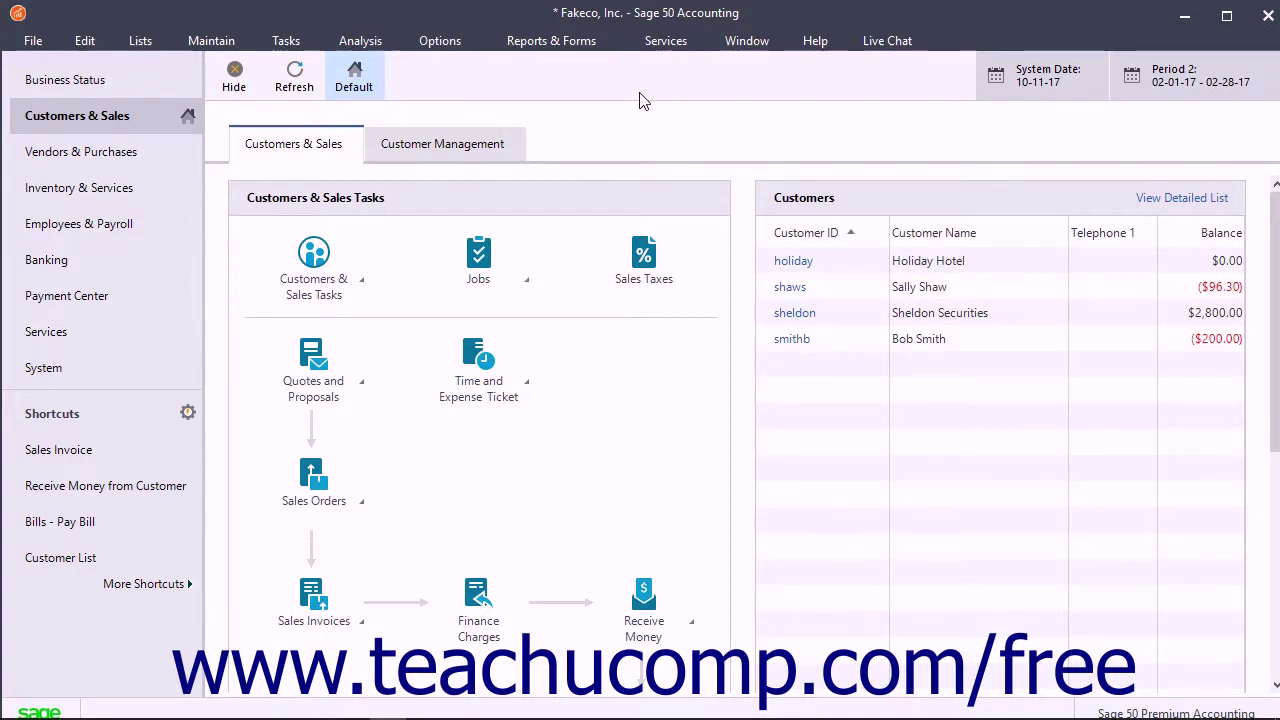
- Open the Sage 50 Automatic Backup window from the File menu
click(33, 41)
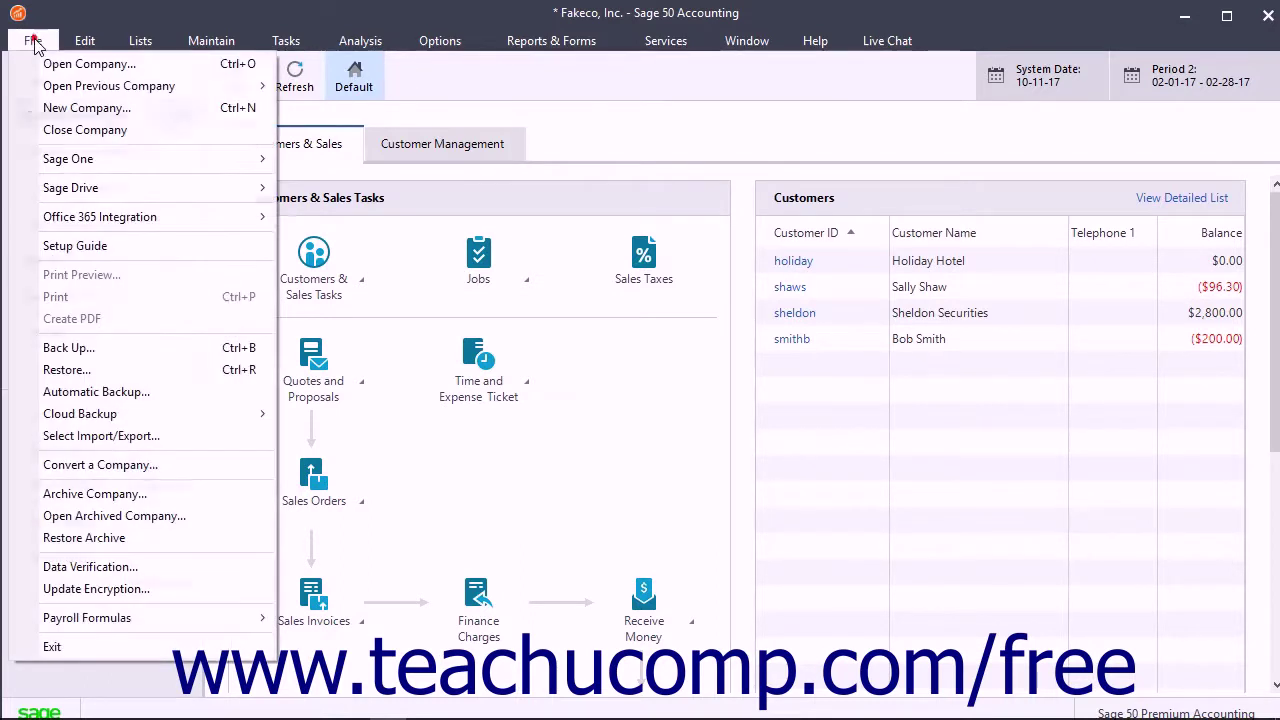
click(78, 394)
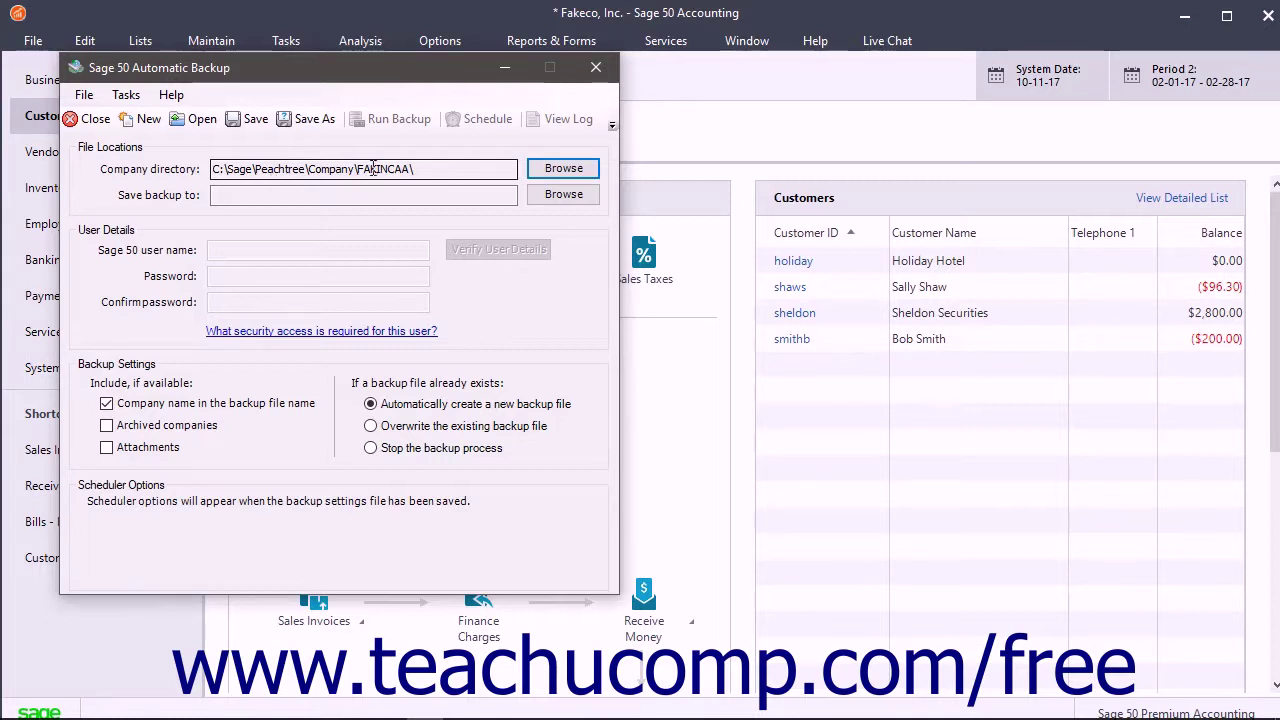
click(540, 176)
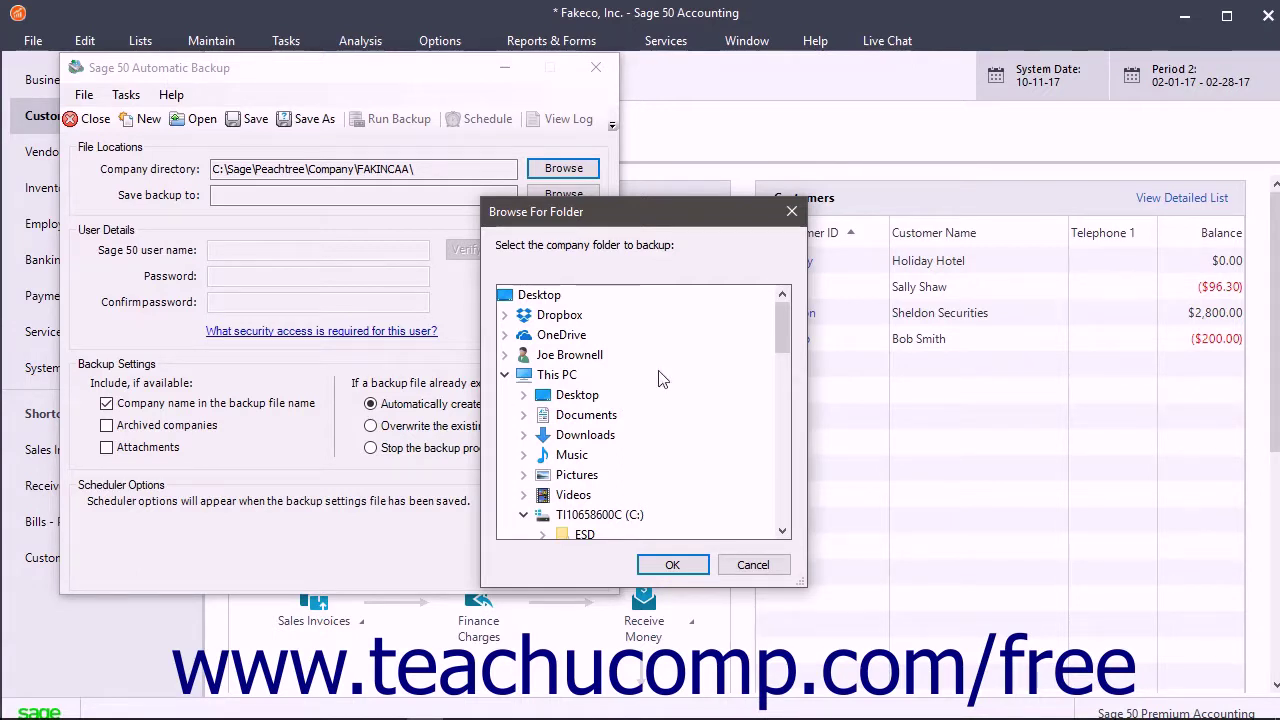
click(751, 565)
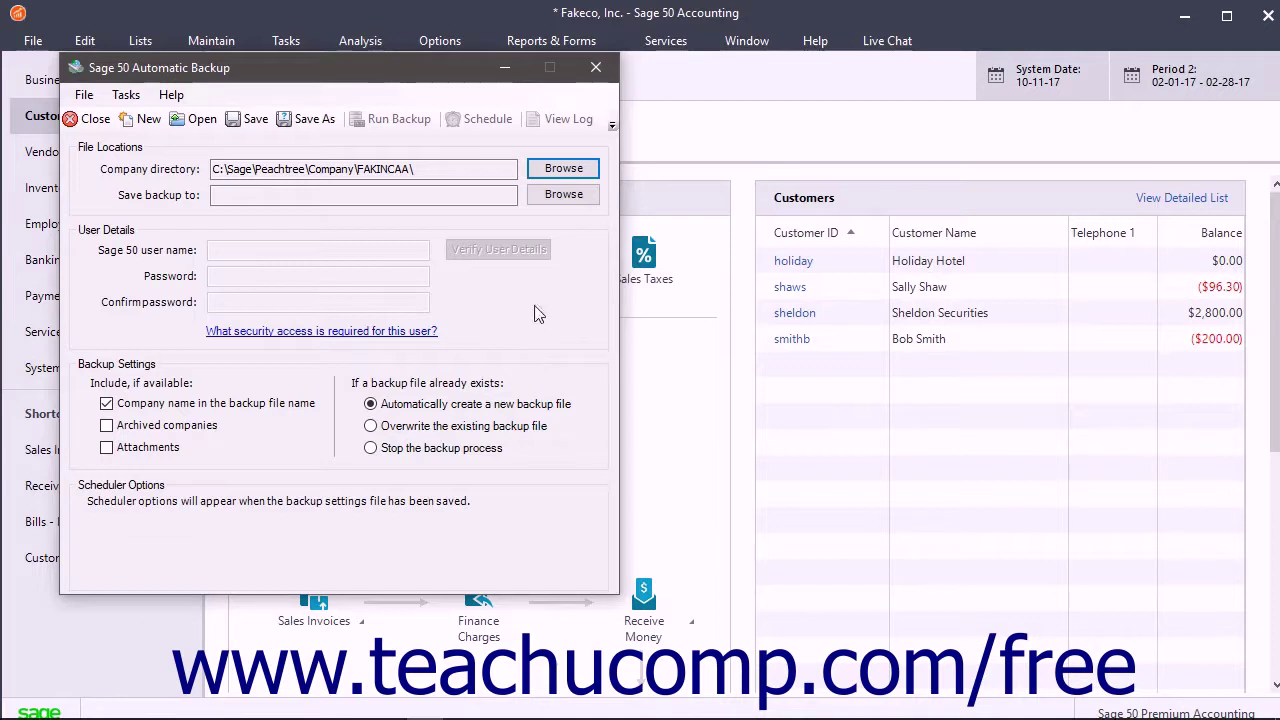
- Set the backup destination to C:\Sage\Peachtree\Company\fakincaa\Backups\ with company name in file names
click(563, 197)
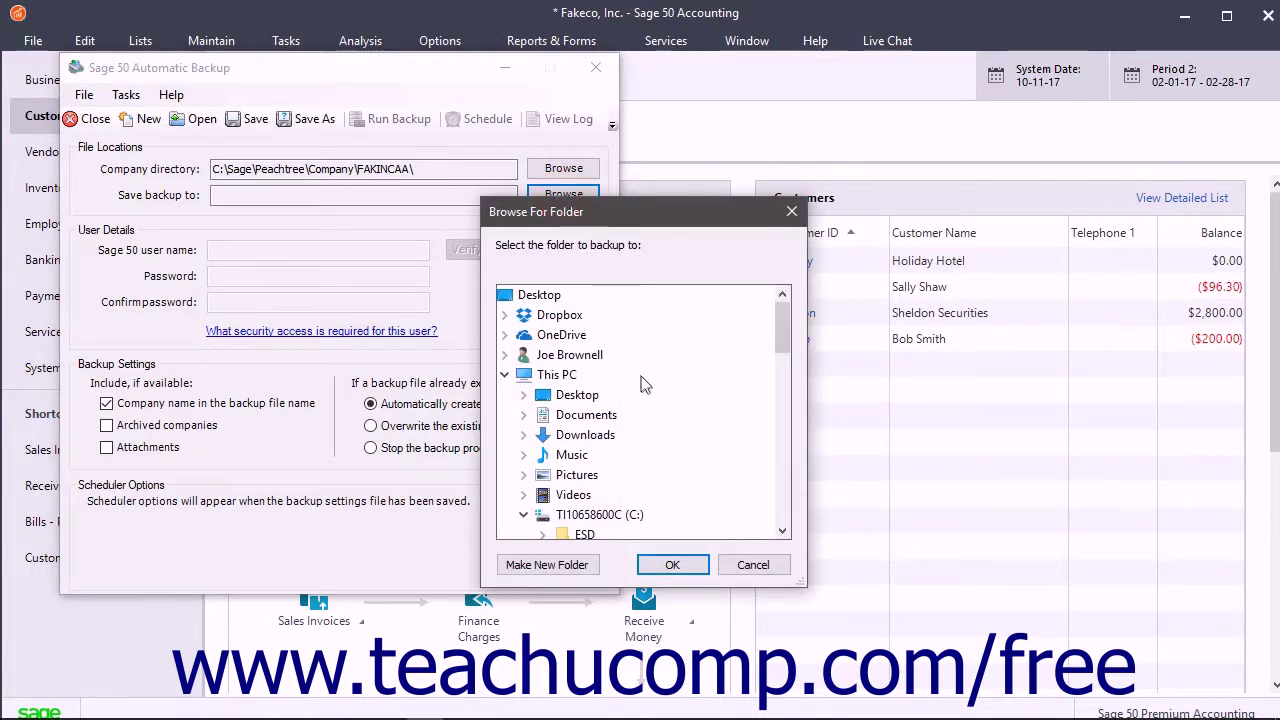
scroll(605, 480, down, 5)
click(600, 476)
click(672, 456)
click(672, 565)
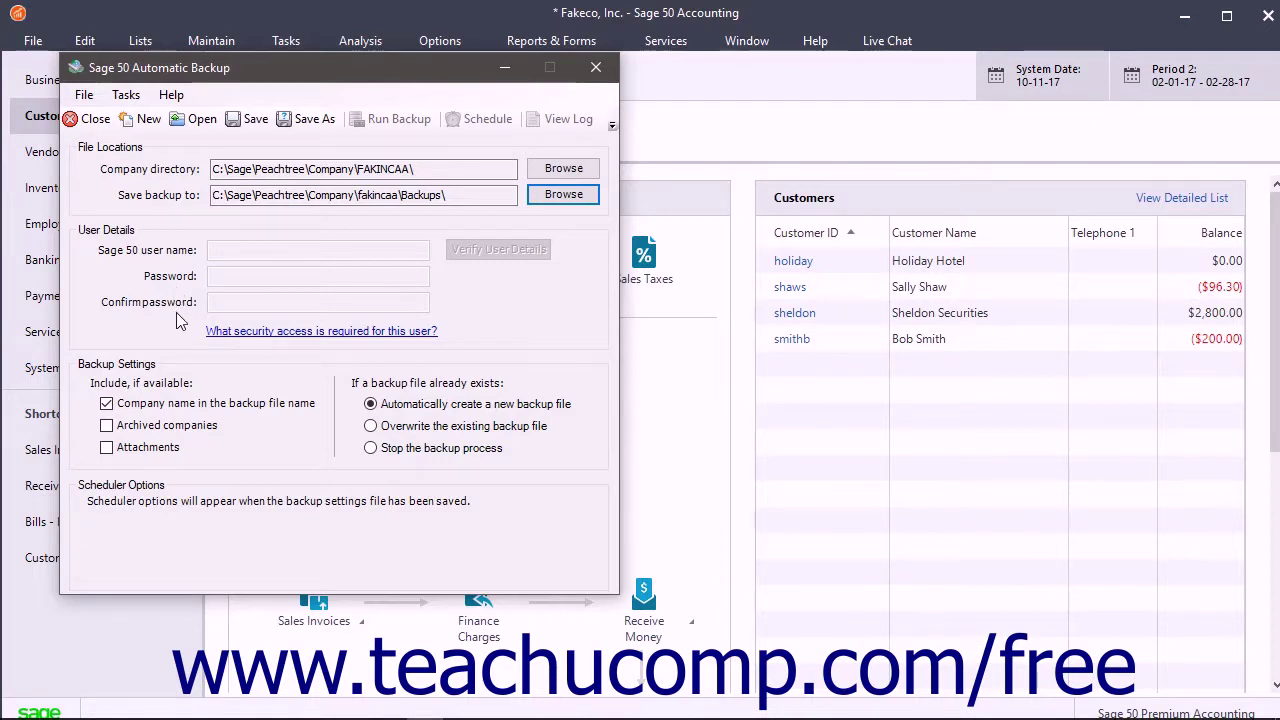
click(491, 253)
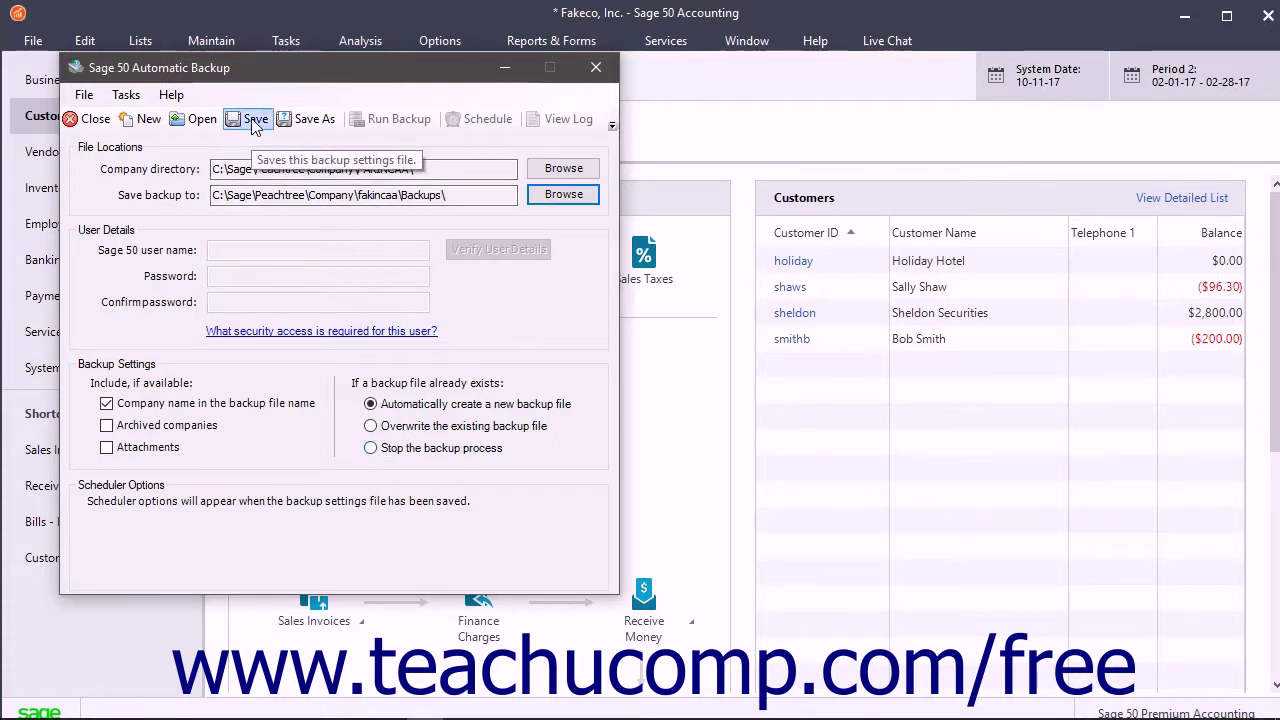
- Point the Save As dialog to fakincaa\Backups and name the settings file AutoBackupConfig
click(305, 119)
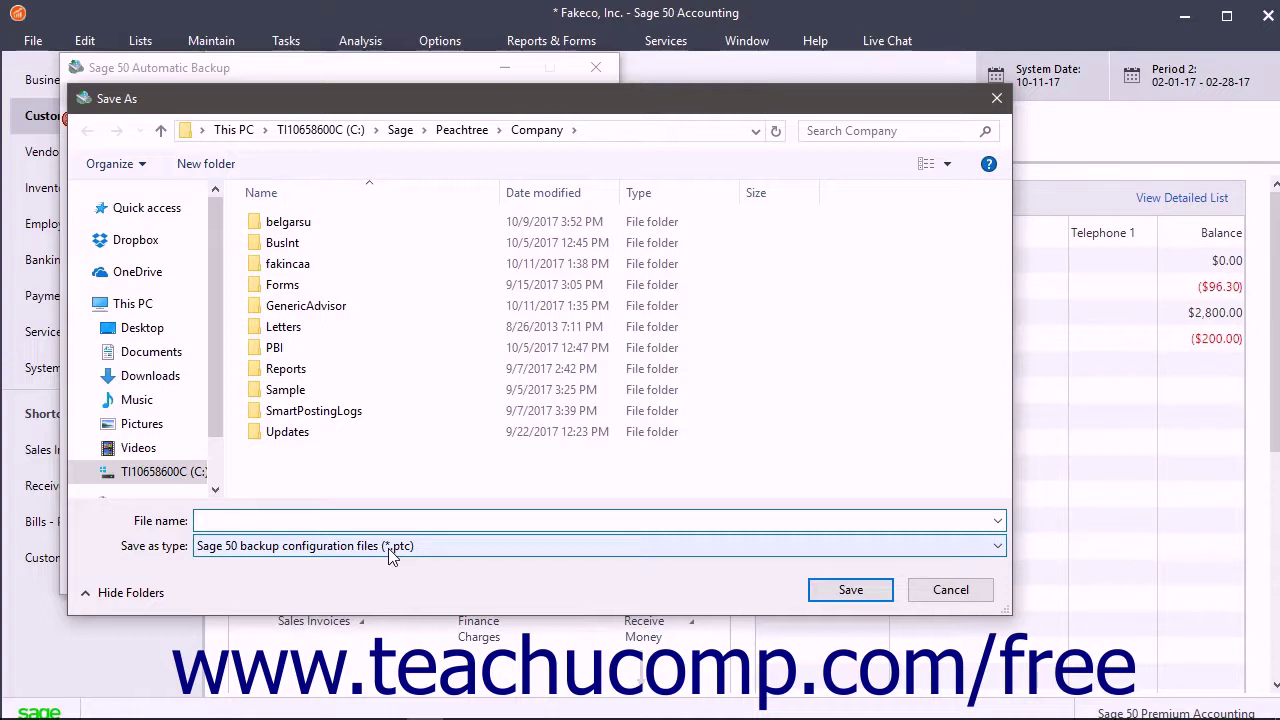
double_click(310, 264)
double_click(320, 222)
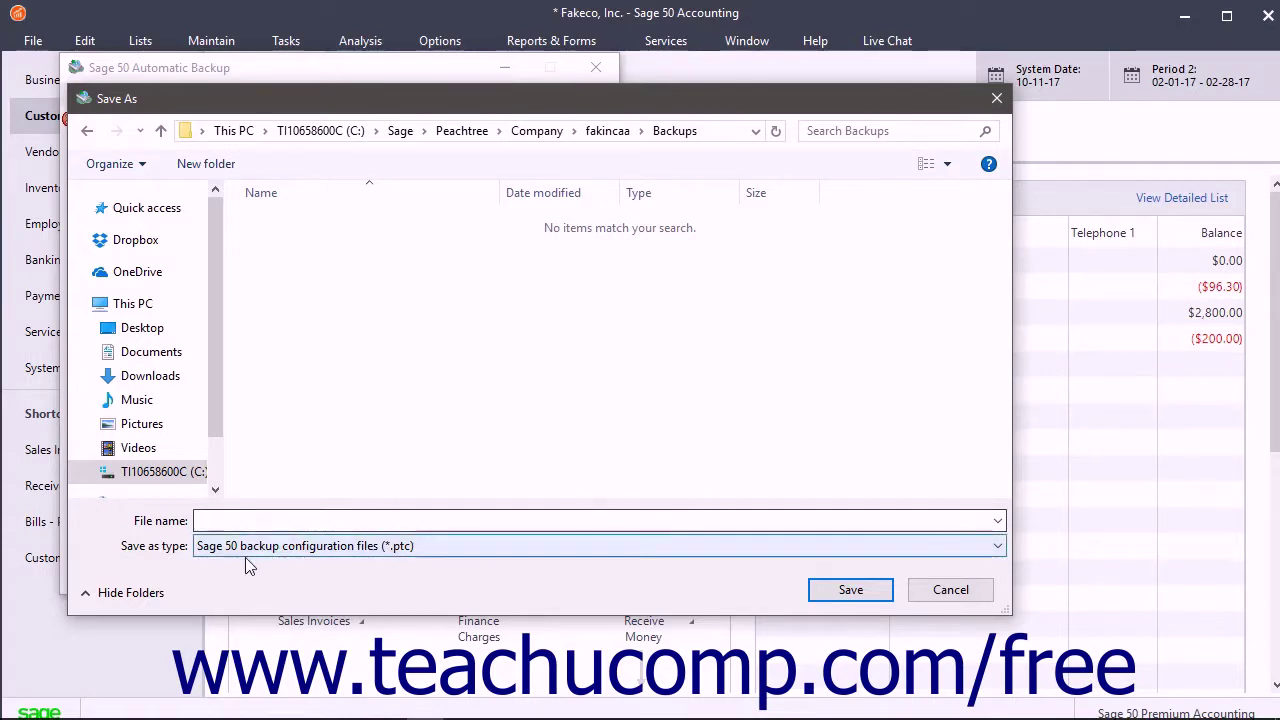
click(265, 519)
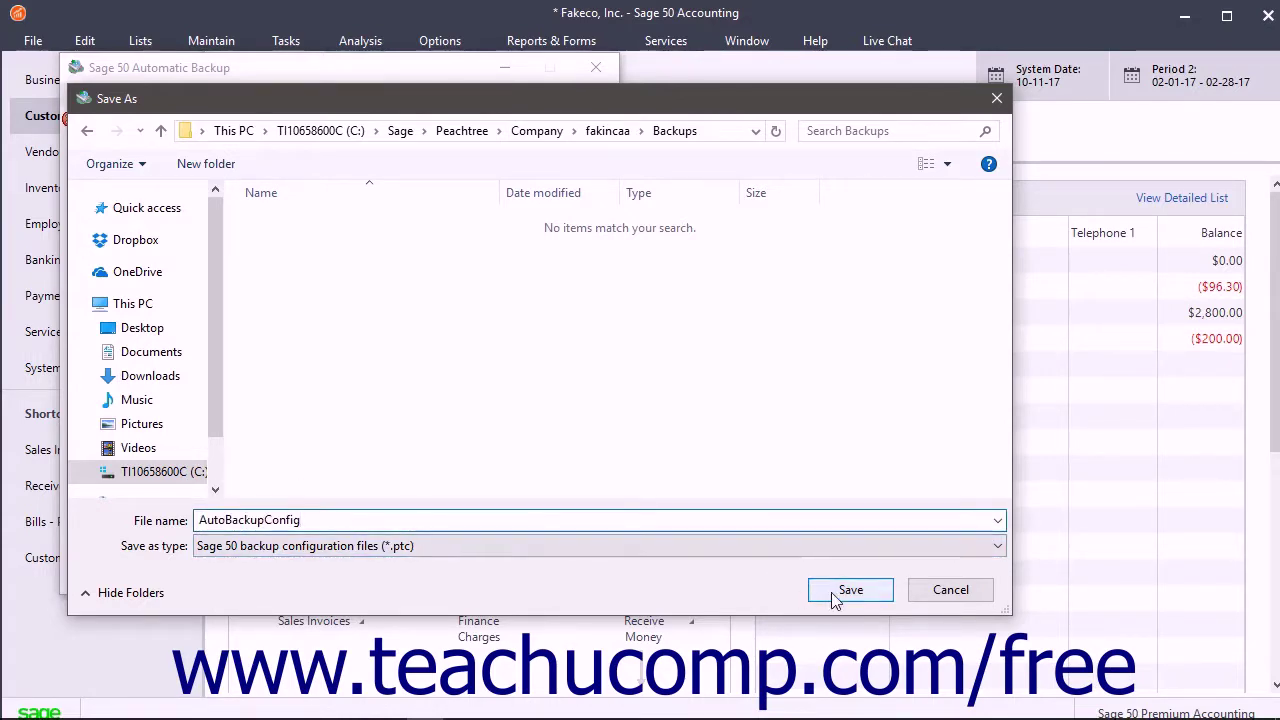
click(835, 595)
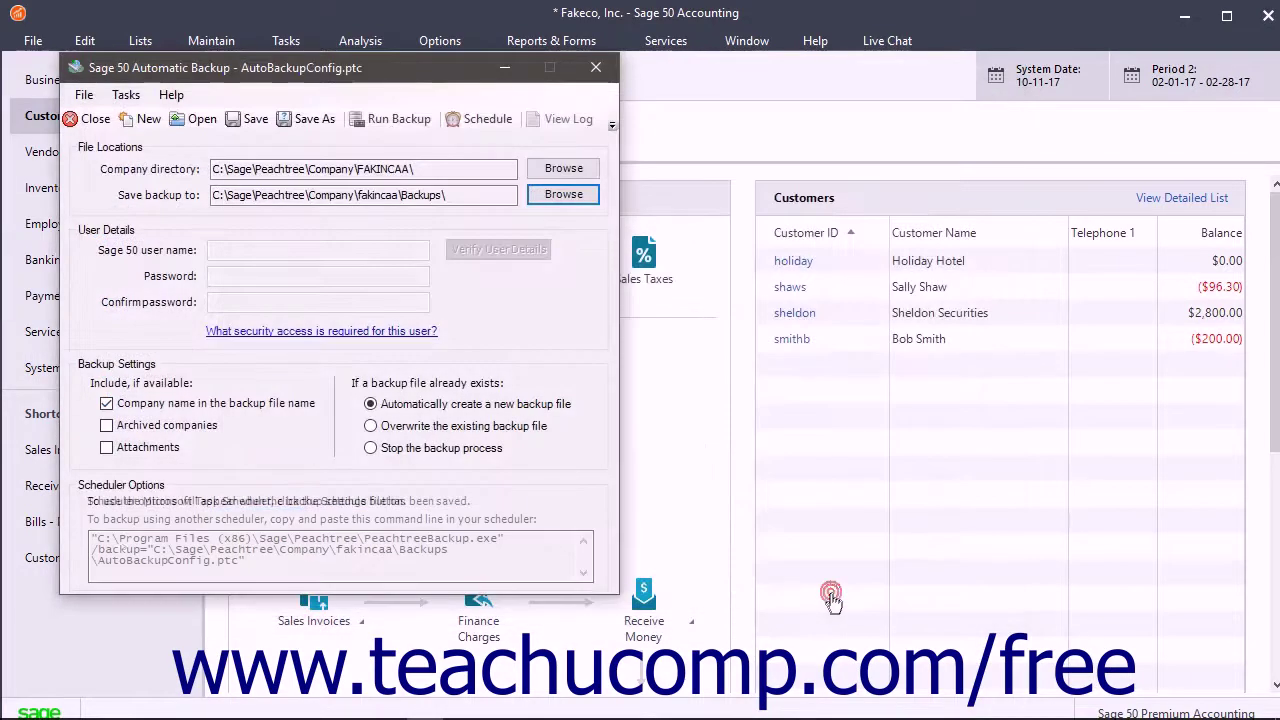
click(320, 72)
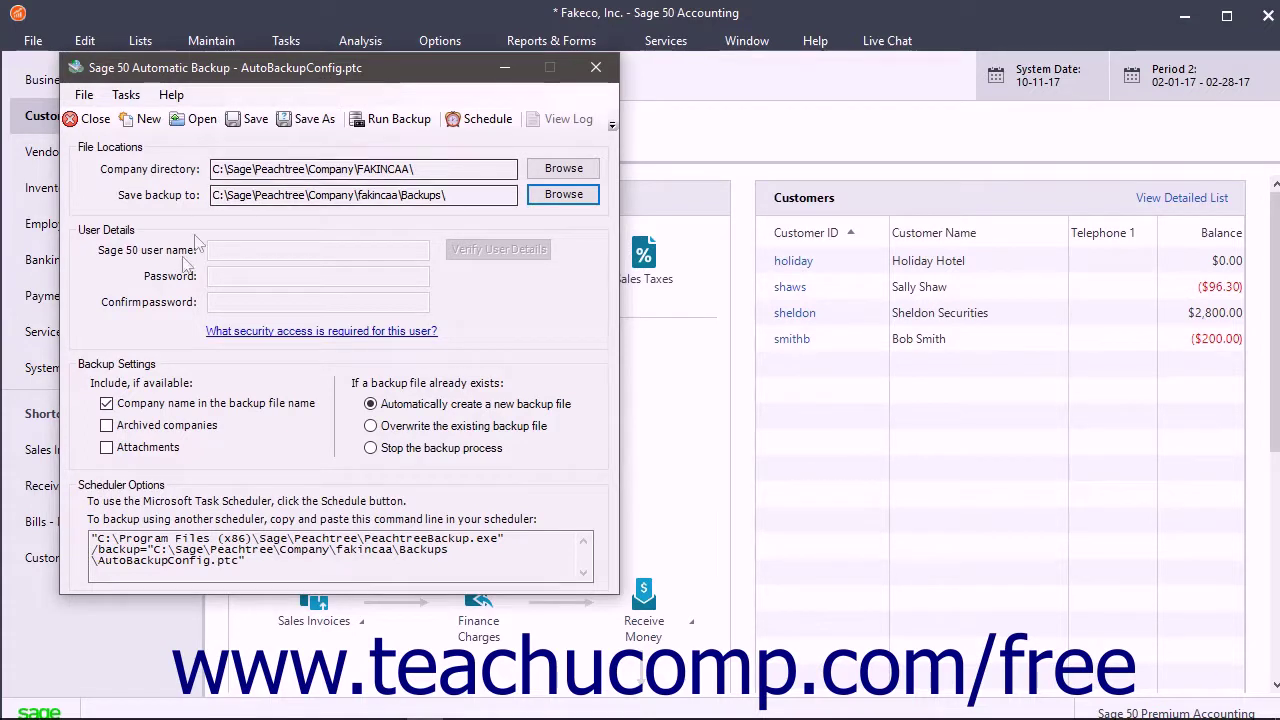
click(142, 484)
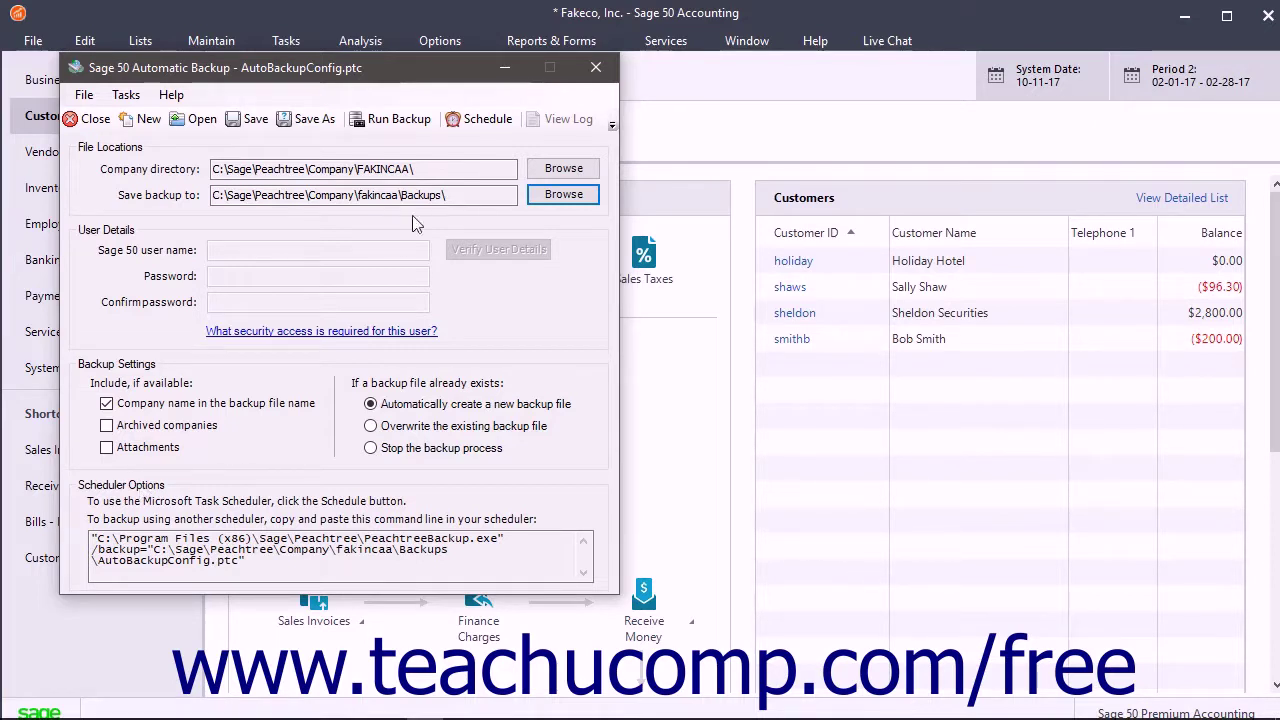
click(477, 121)
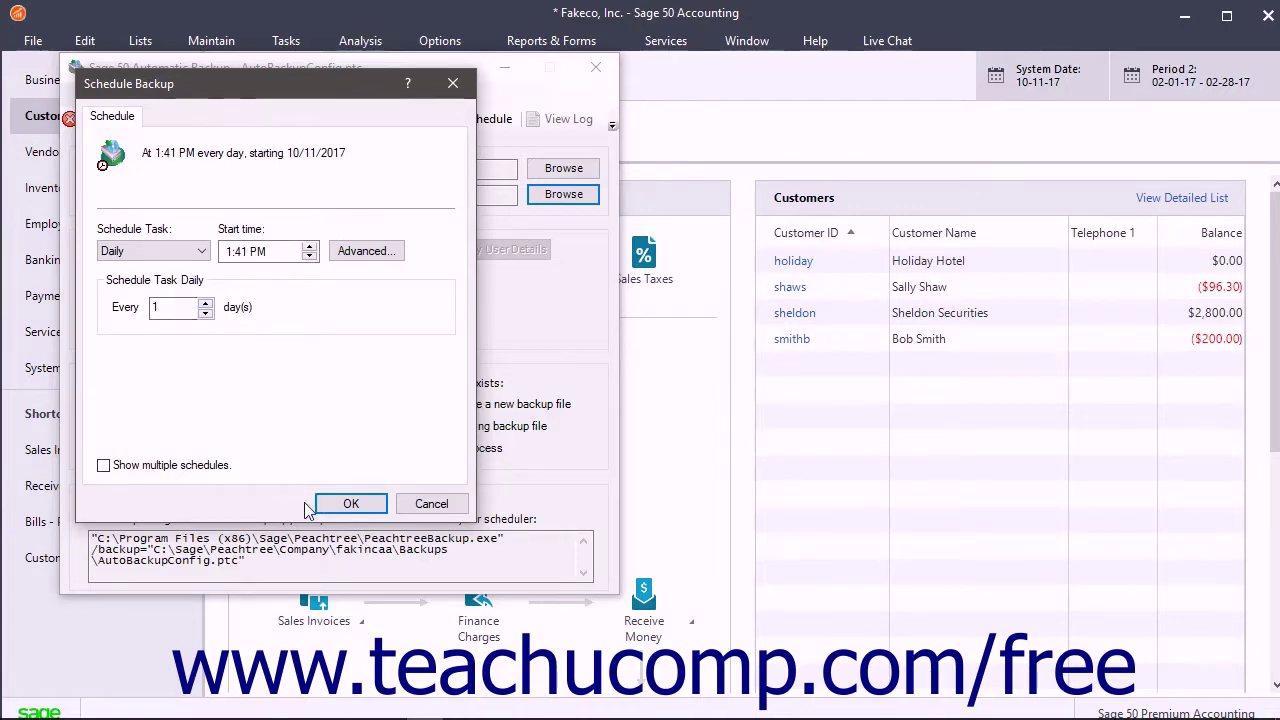
click(431, 504)
click(816, 452)
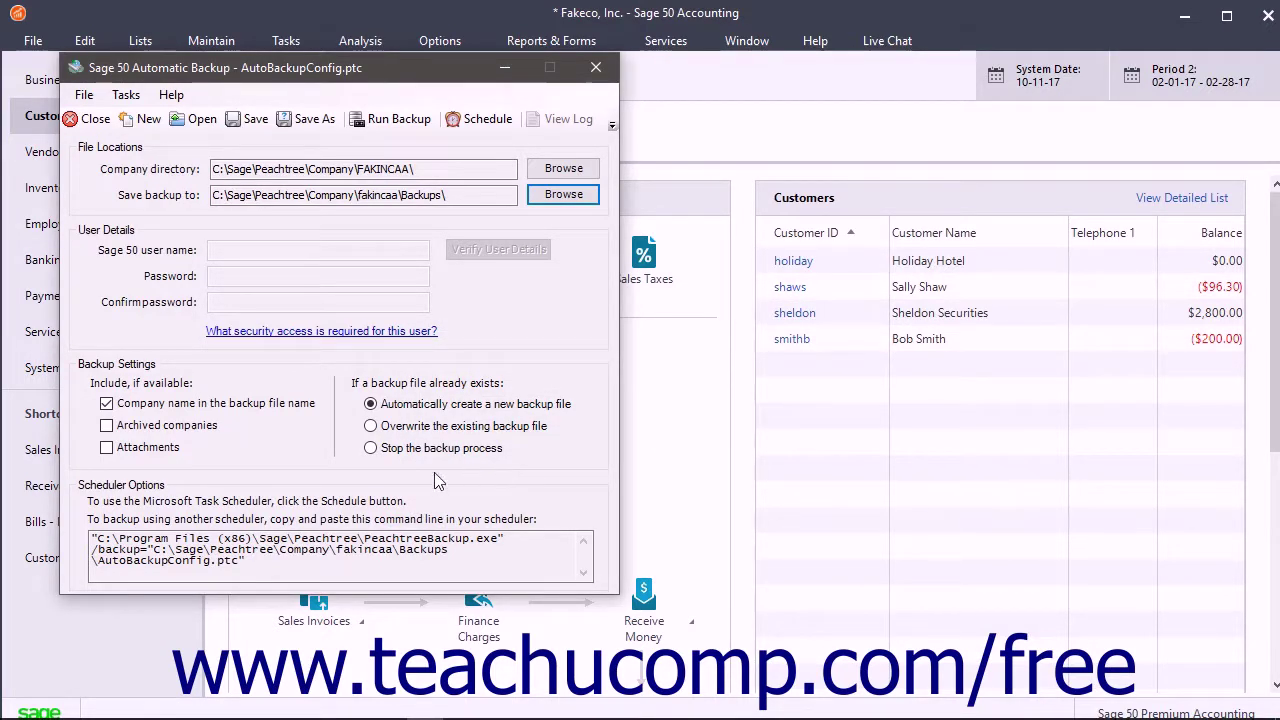
click(140, 549)
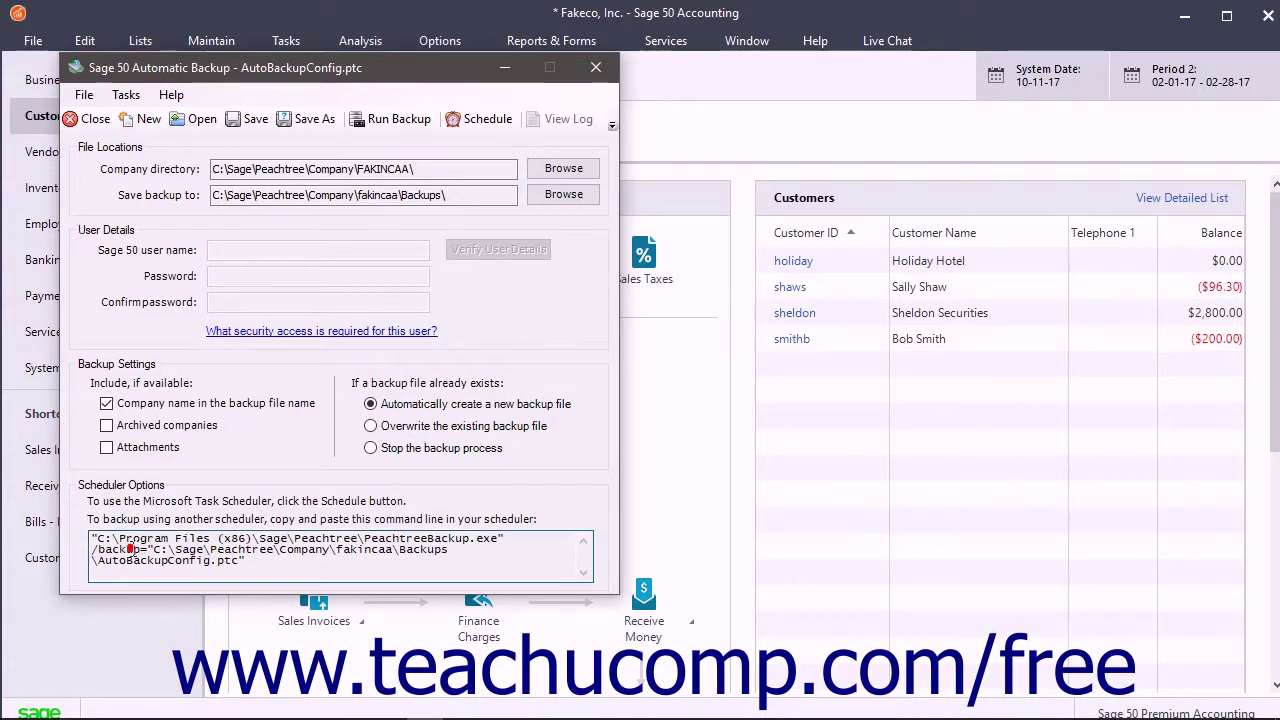
drag(91, 538, 303, 563)
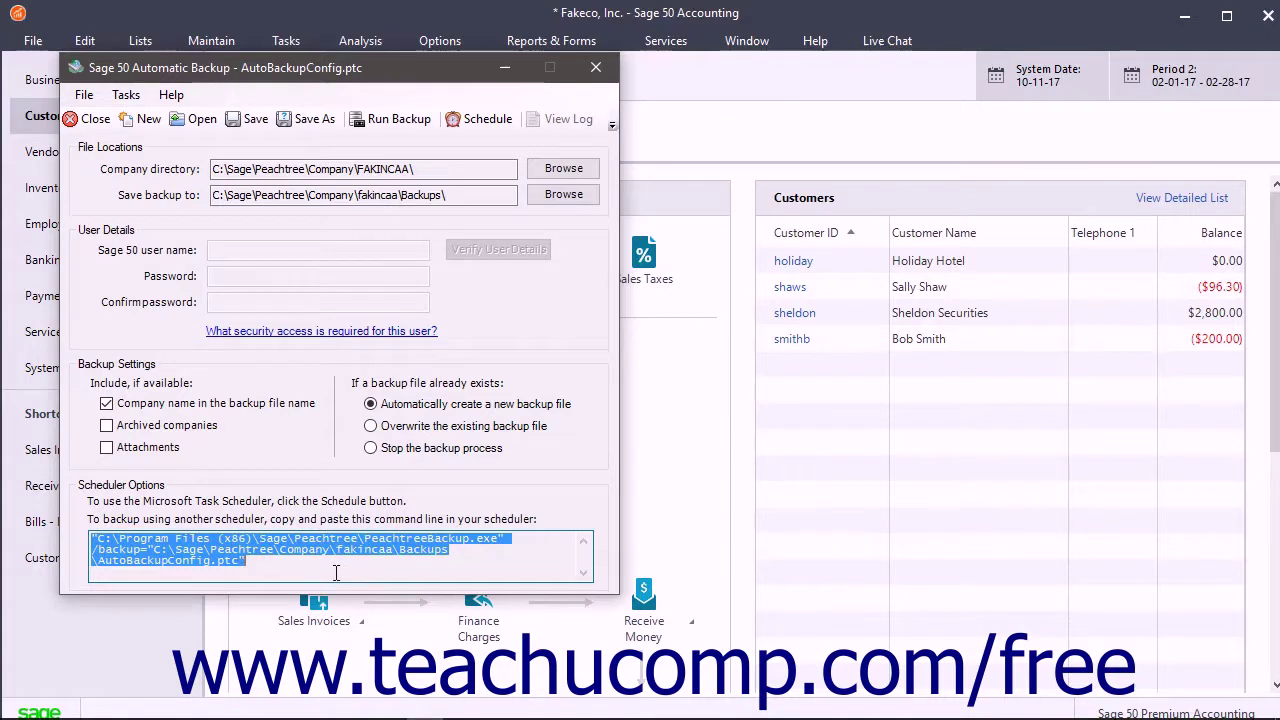
right_click(503, 541)
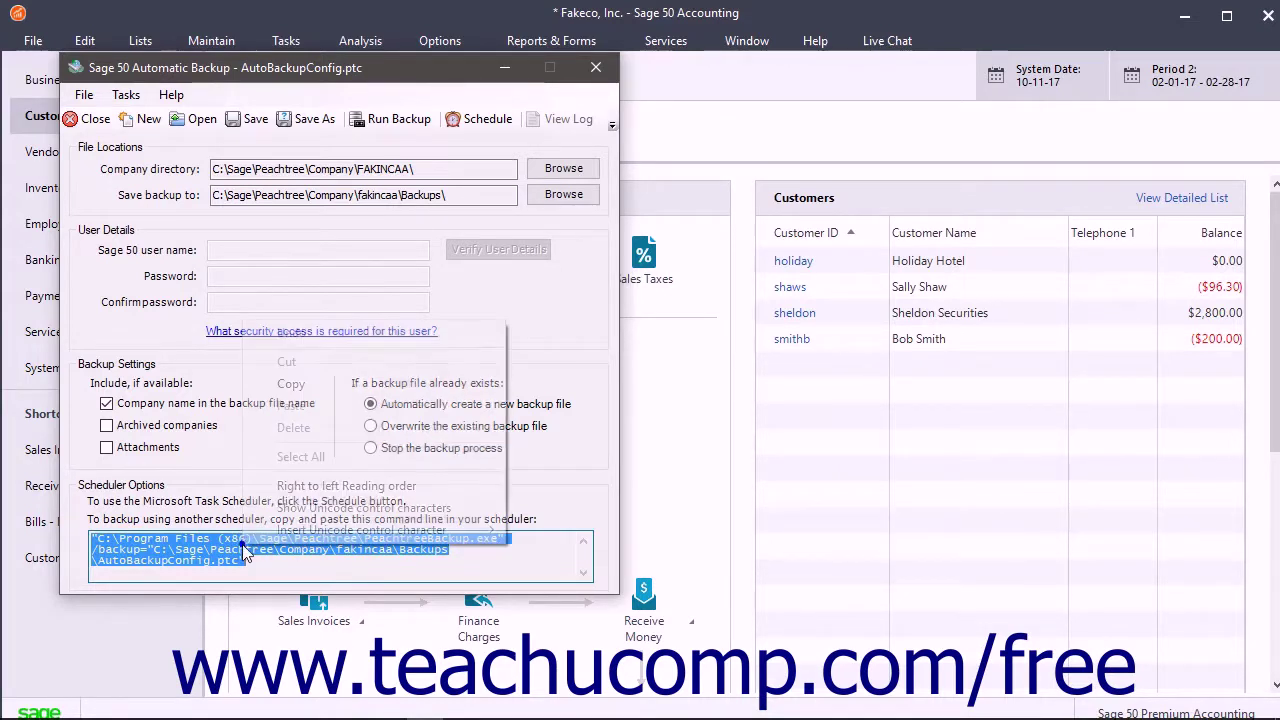
click(291, 386)
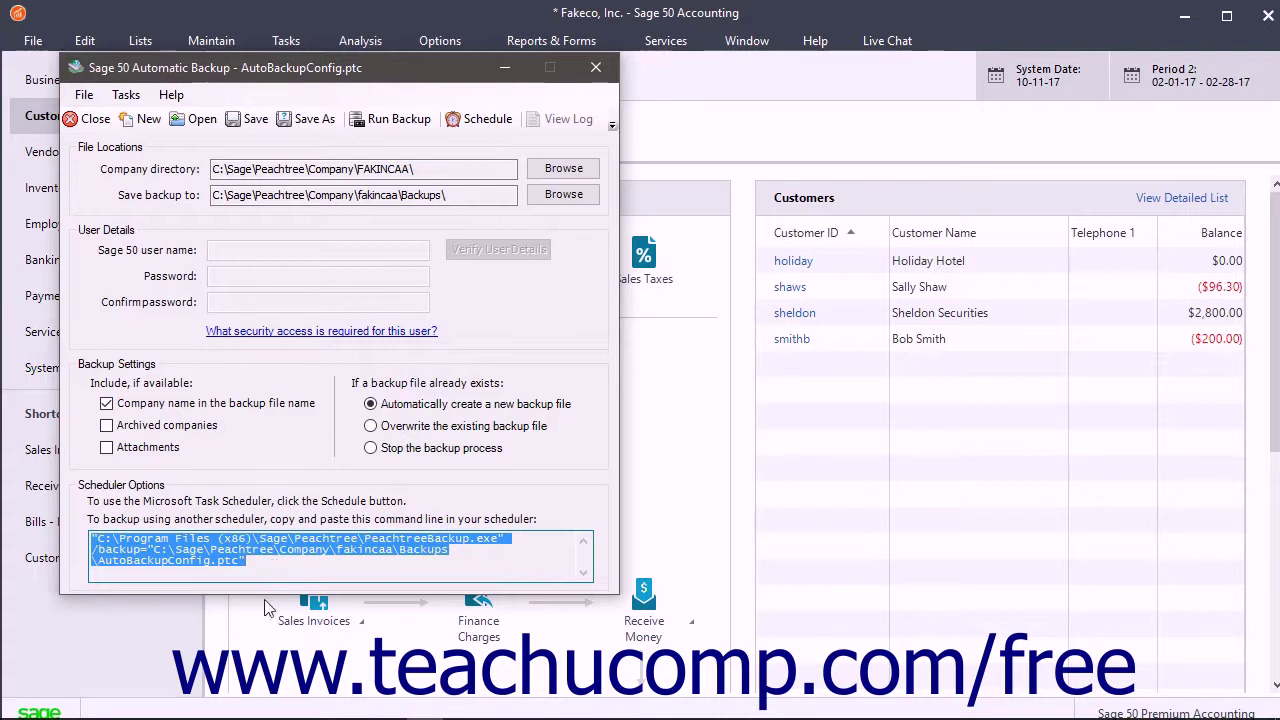
click(279, 563)
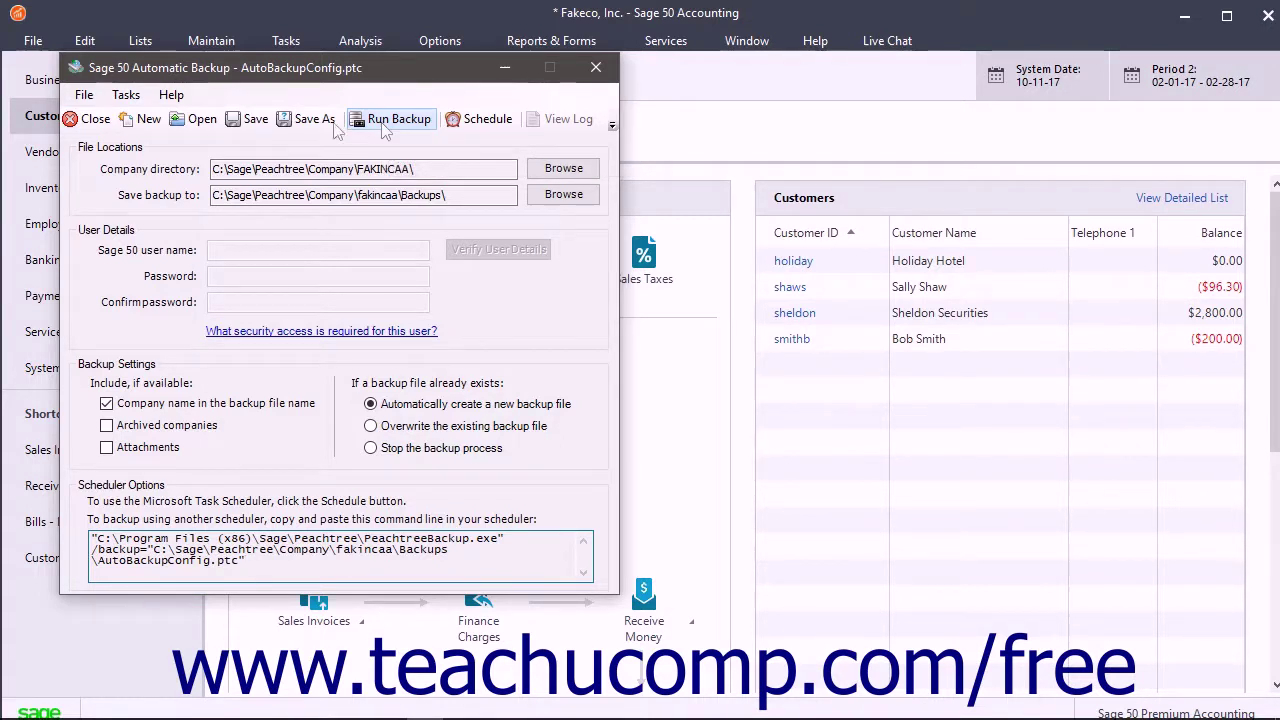
- Load AutoBackupConfig.ptc, tick Archived companies, and save the settings file again
click(201, 122)
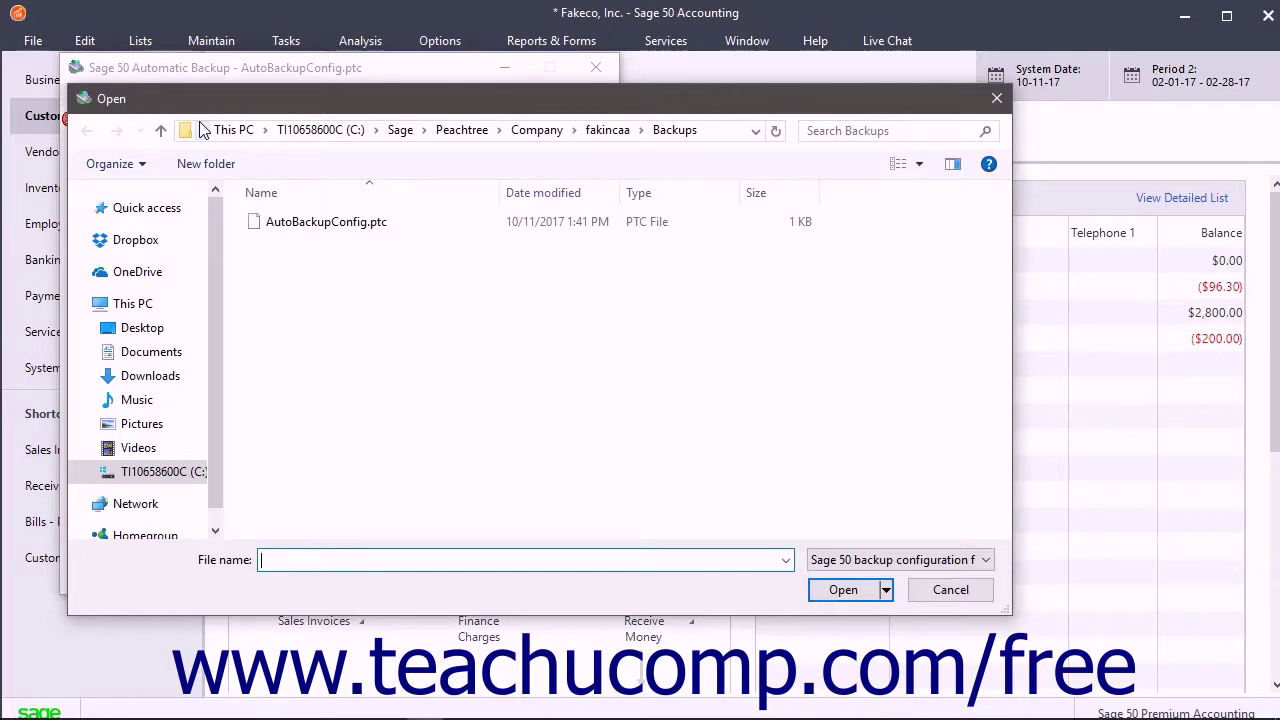
double_click(268, 226)
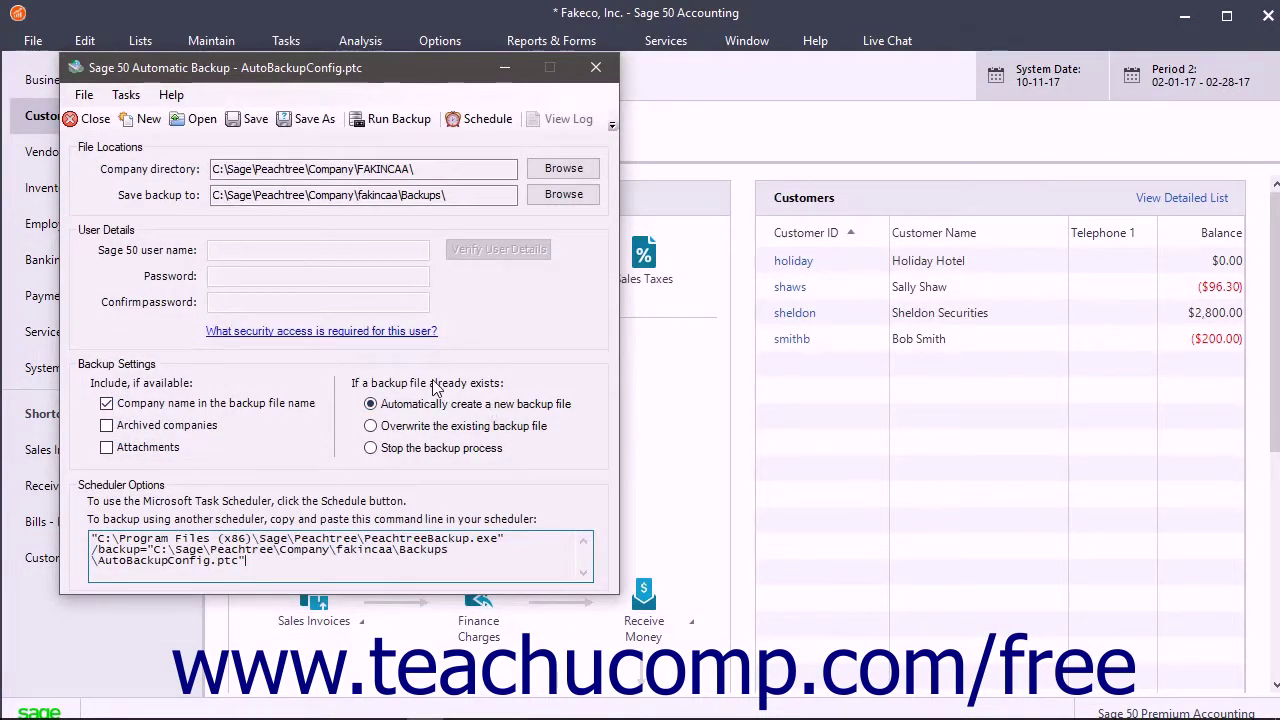
click(162, 427)
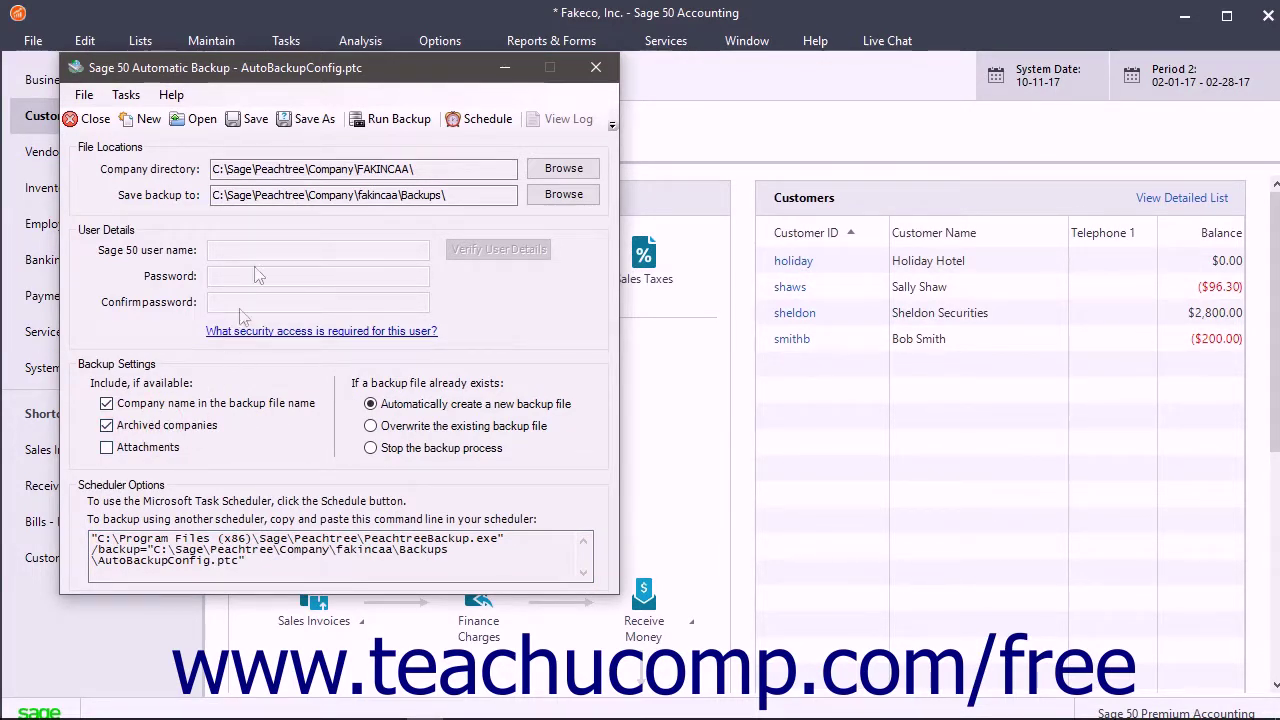
click(251, 120)
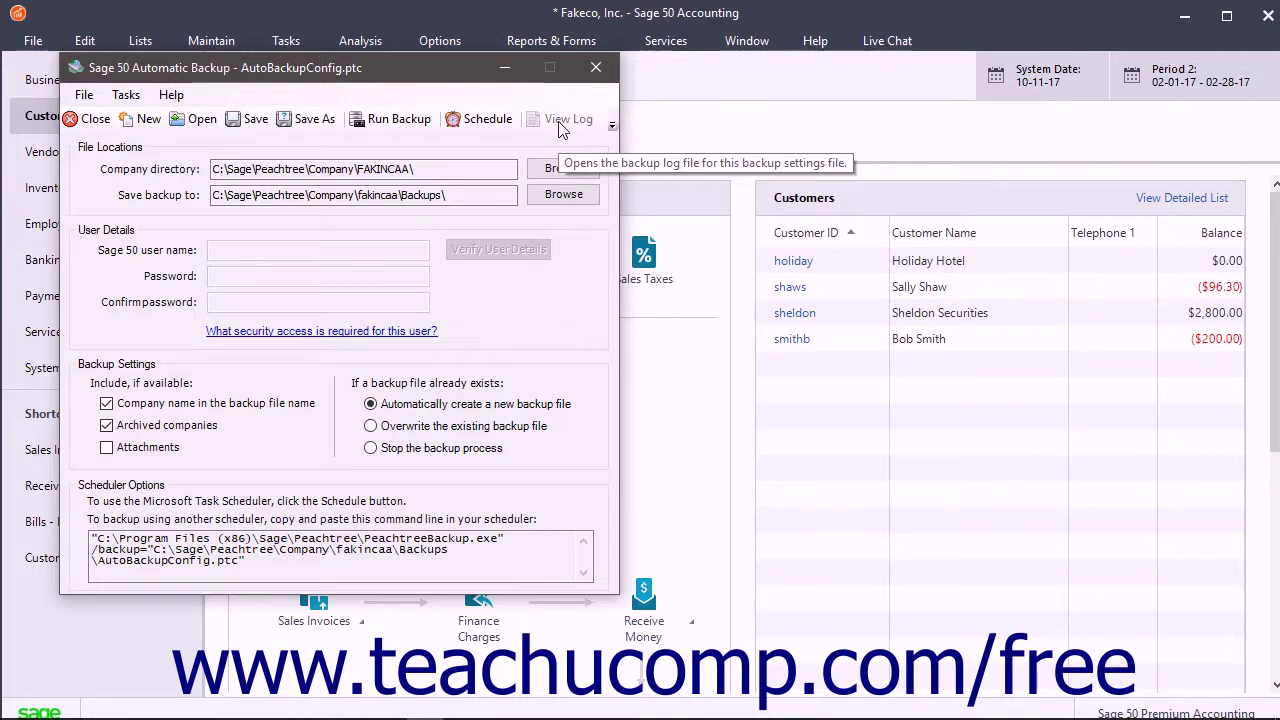
- Delete AutoBackupConfig.ptc from fakincaa\Backups to the Recycle Bin, then cancel the Open dialog
click(202, 120)
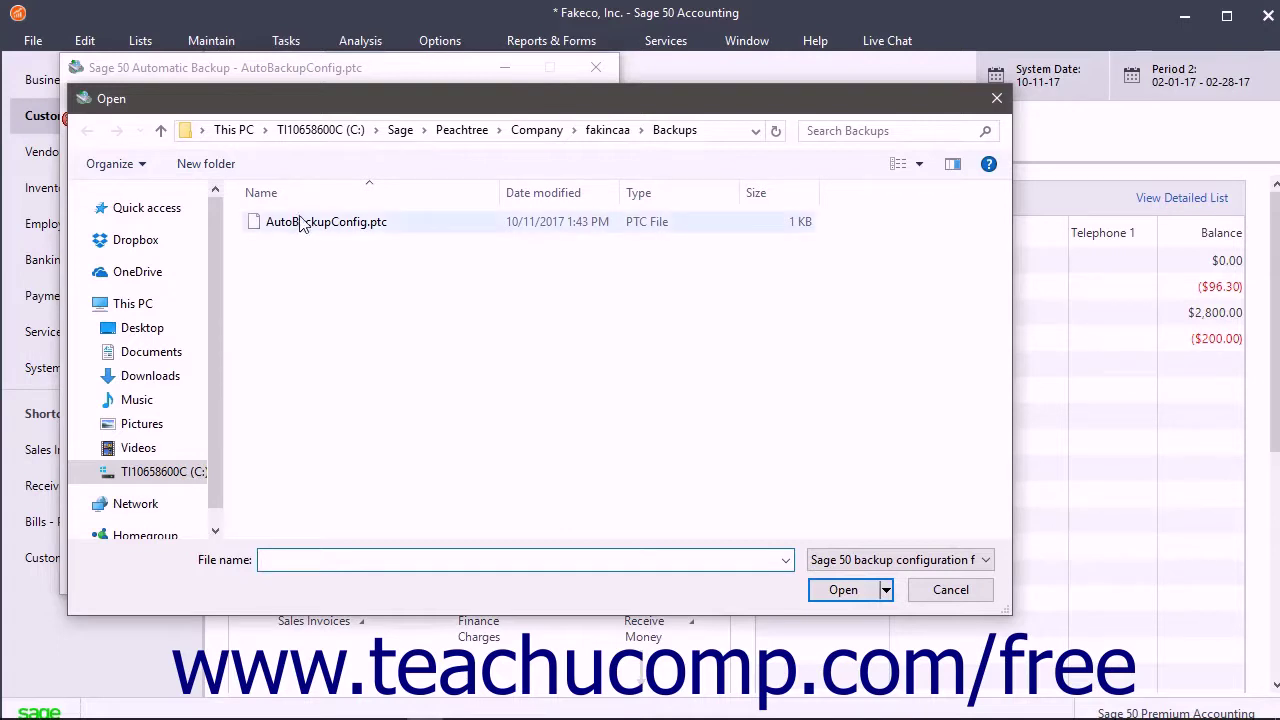
click(296, 228)
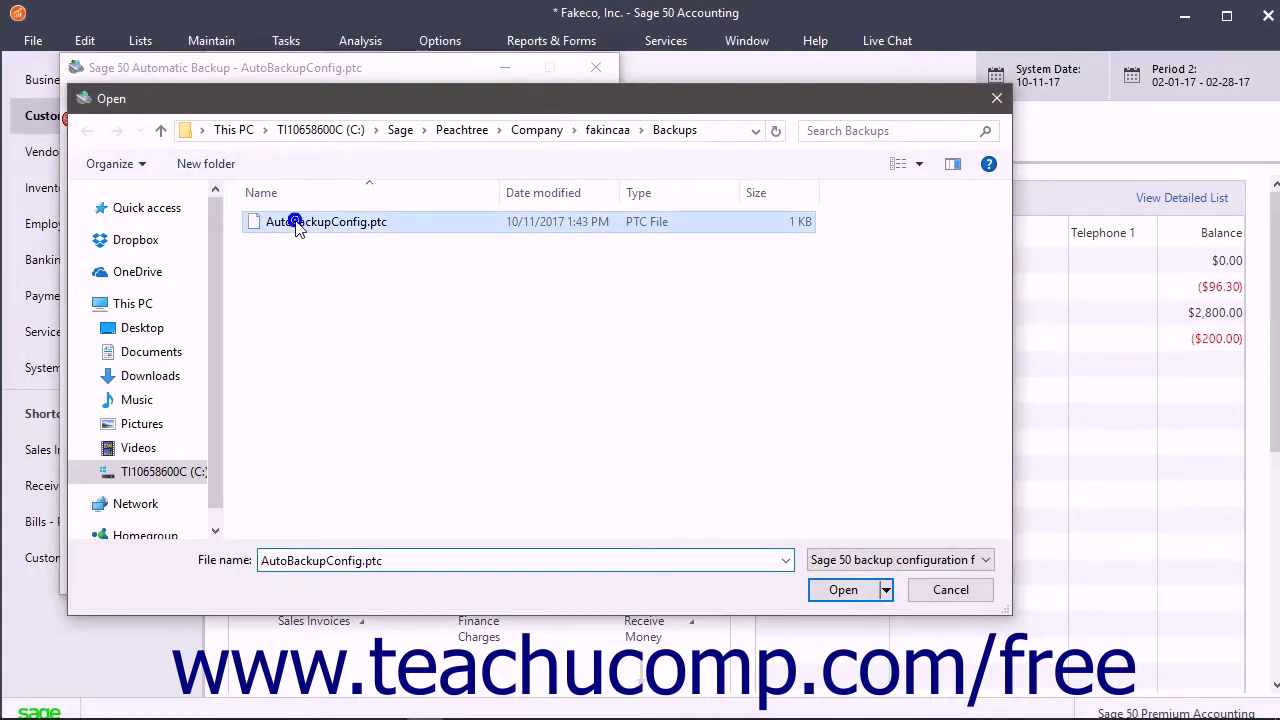
right_click(296, 226)
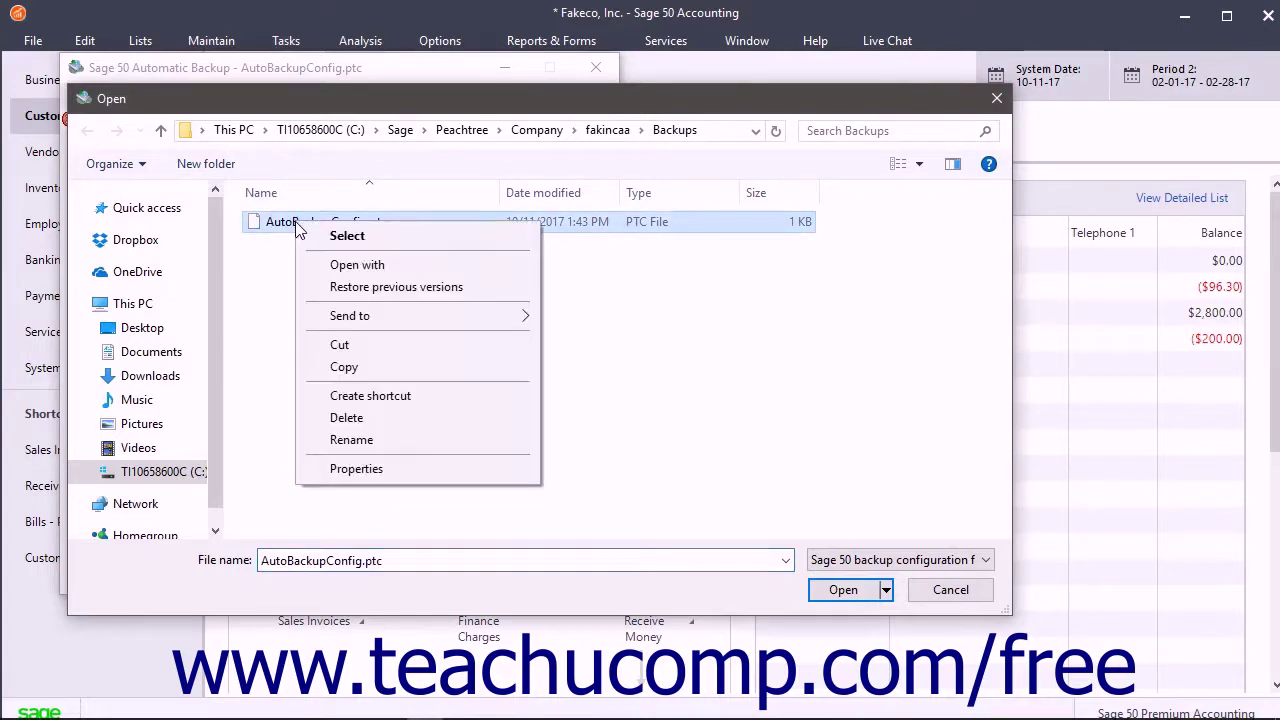
click(348, 418)
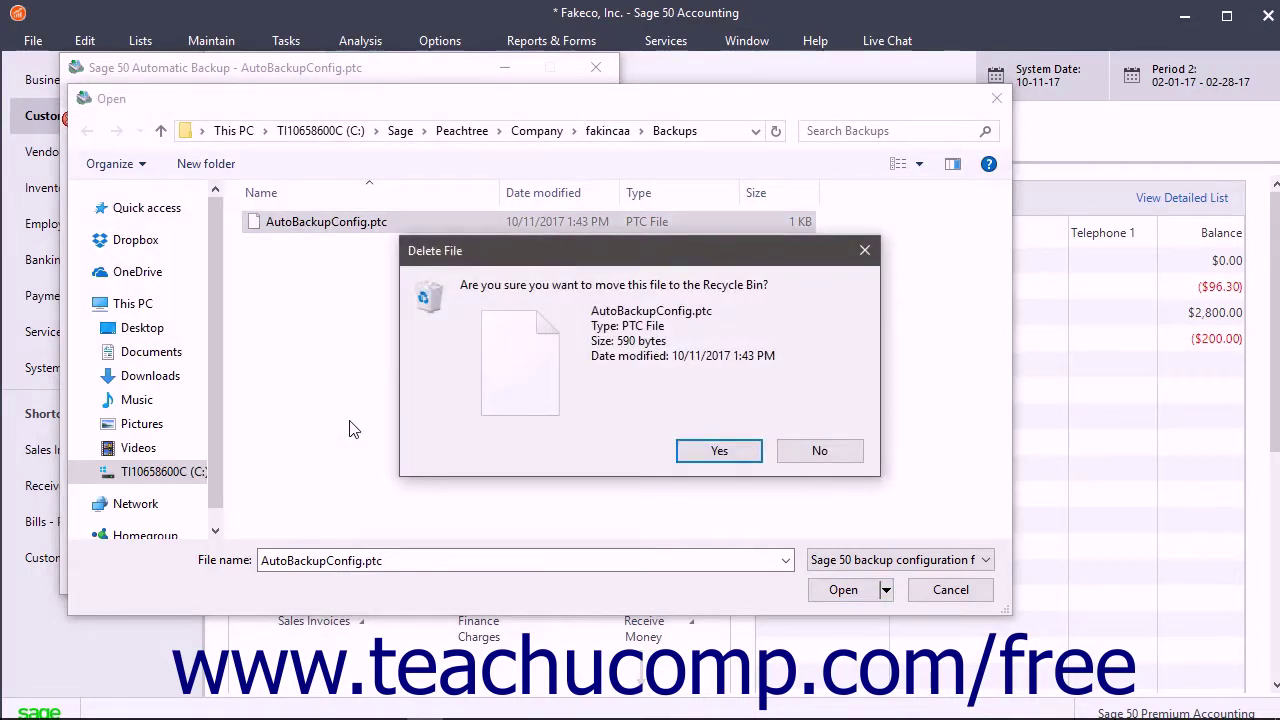
click(720, 451)
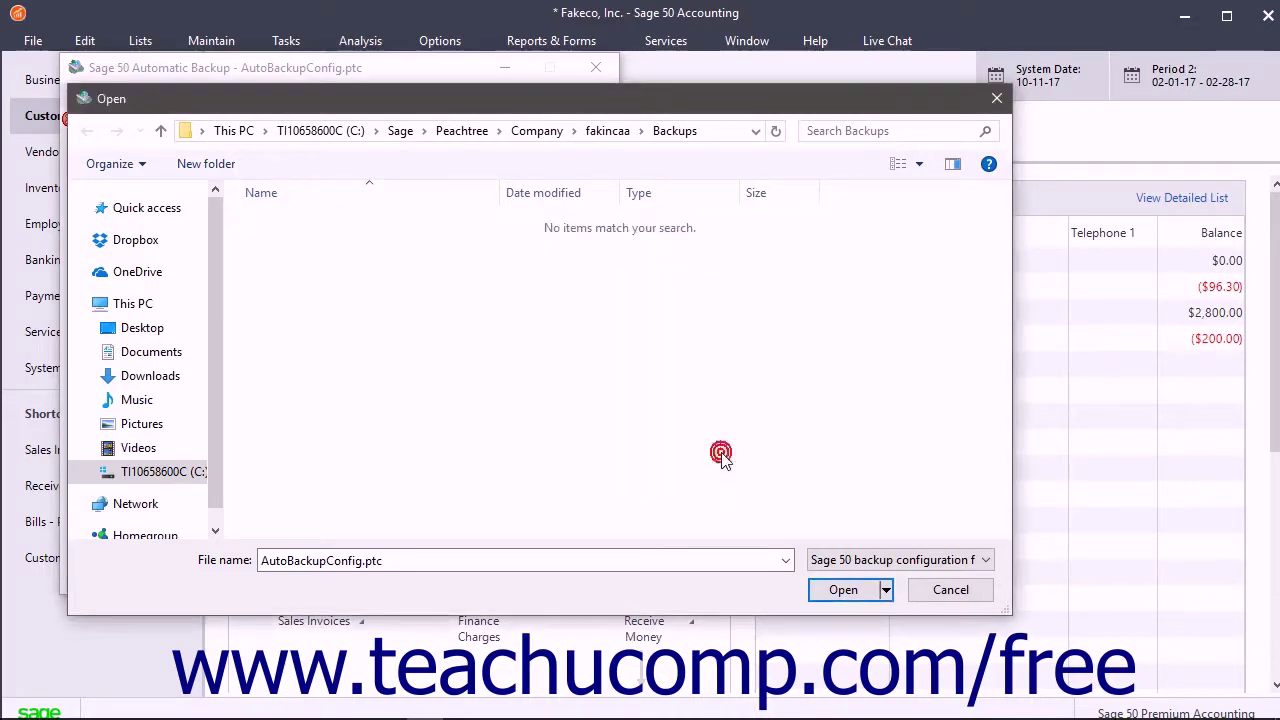
click(950, 590)
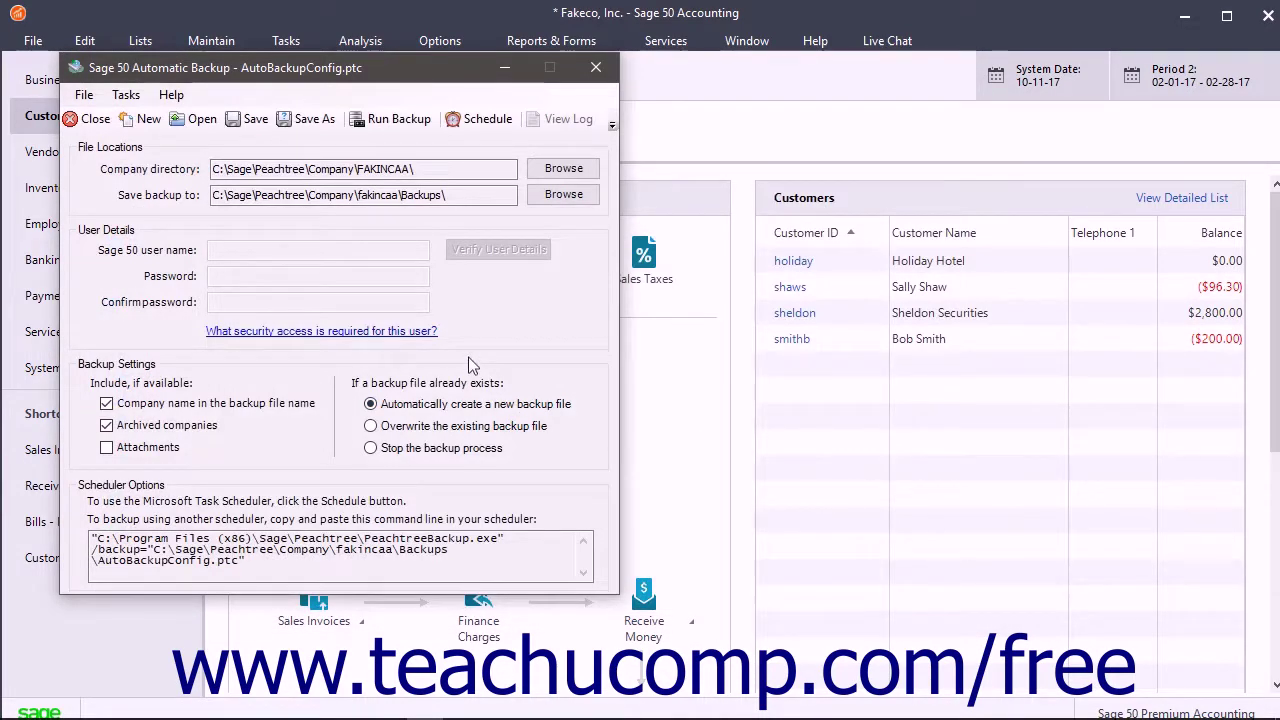